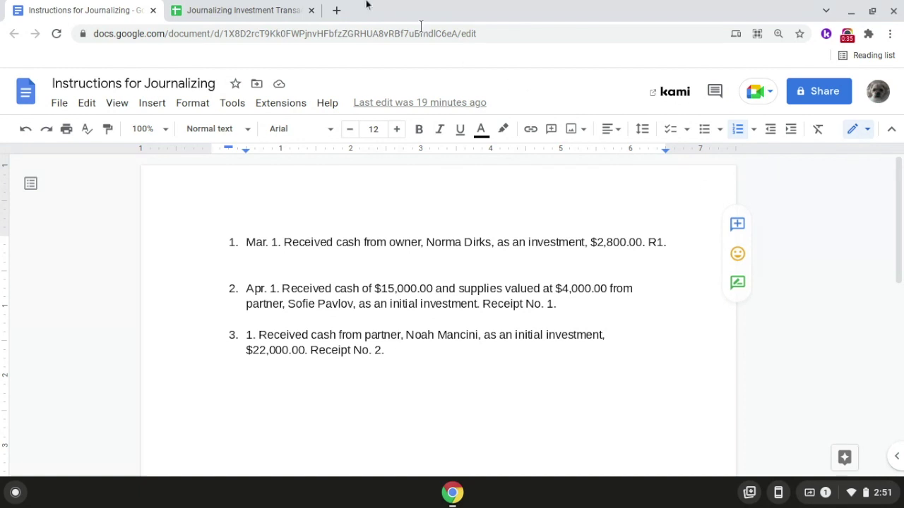
- Switch from the Docs instructions to the Journalizing Investment Transactions spreadsheet
left_click(263, 5)
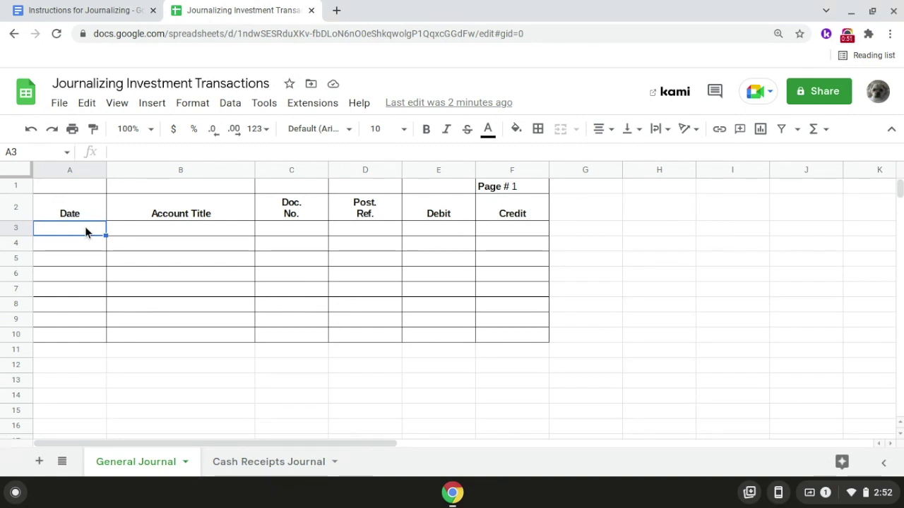
- Enter the date Mar. 1, 2023 in cell A3 of the General Journal
type("Mar. 1")
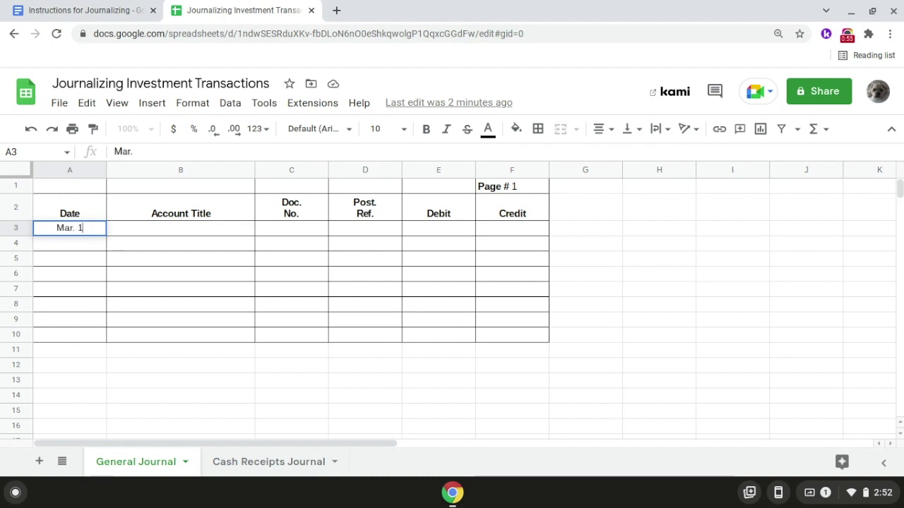
type(", 2023")
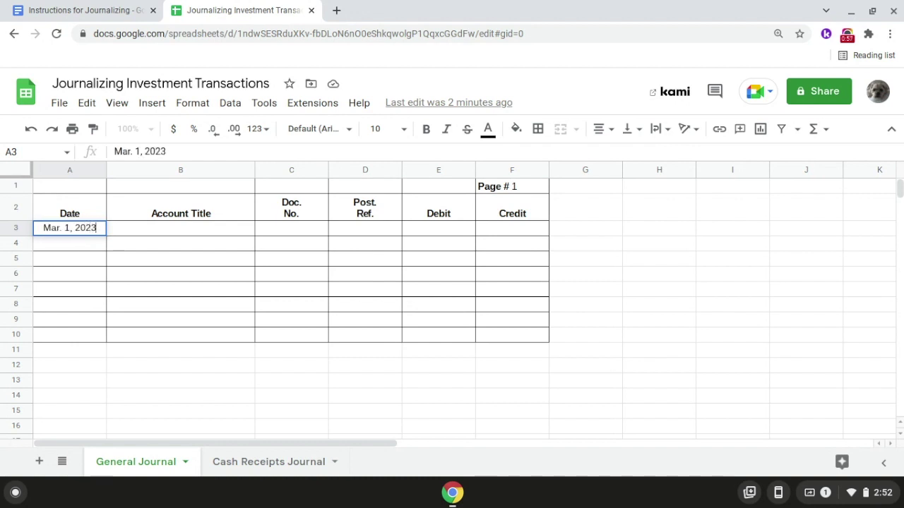
key("Return")
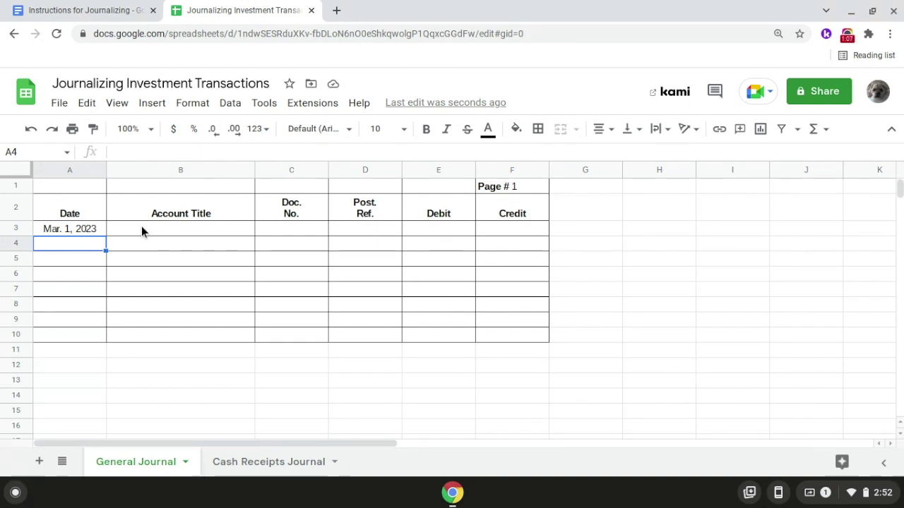
- Fill row 3 with account Cash in B3, document R1 in C3, and debit 2,800 in E3
left_click(141, 228)
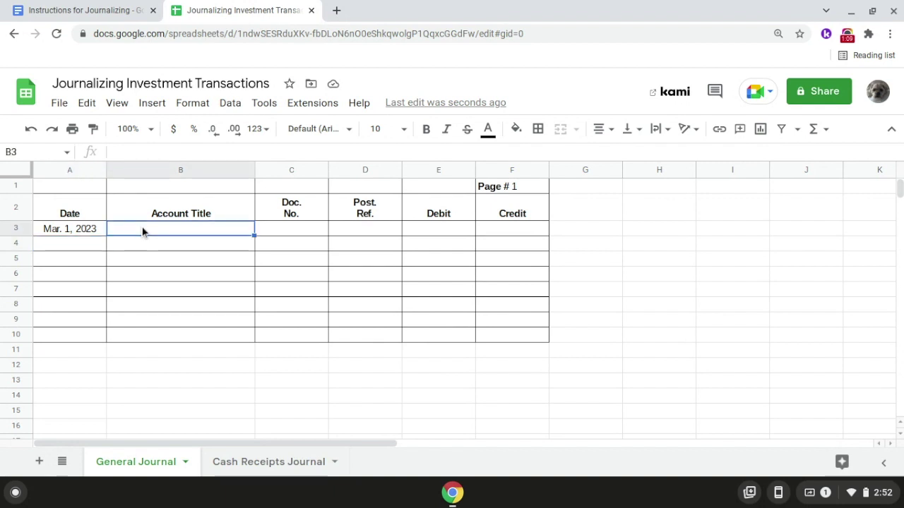
type("Cash")
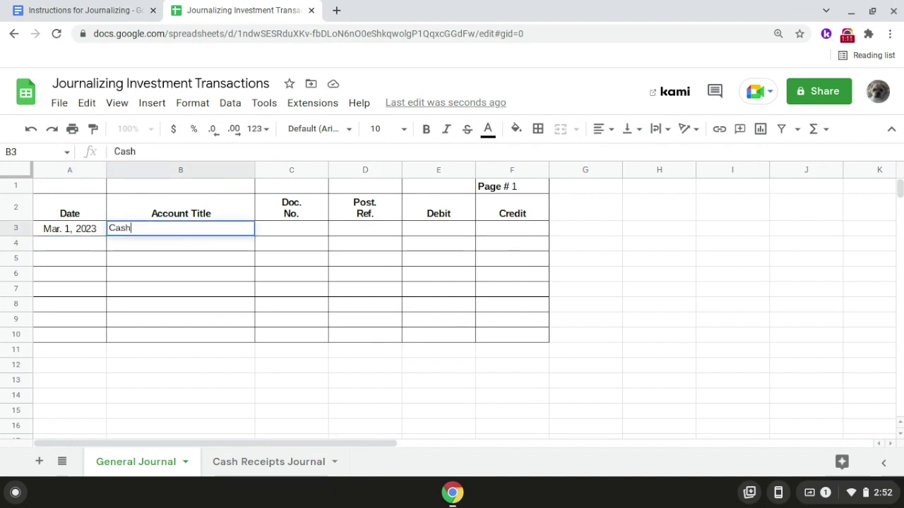
key("Return")
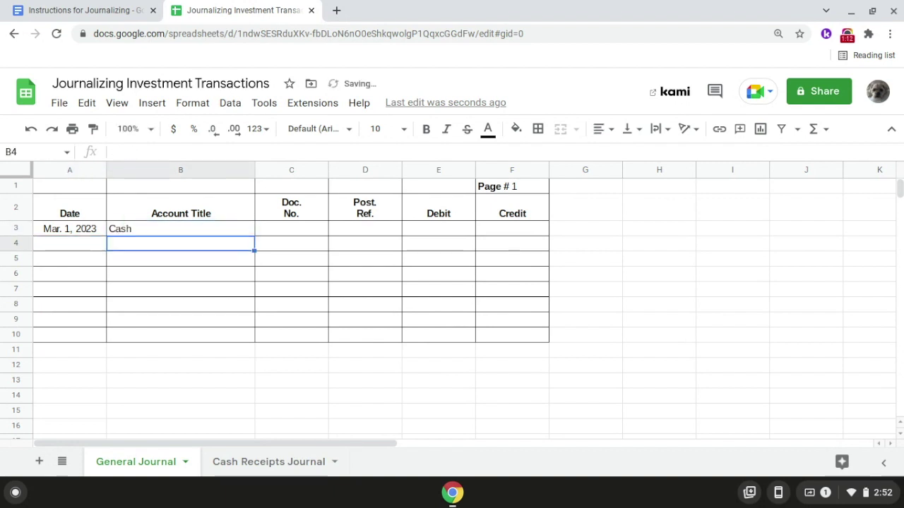
left_click(288, 235)
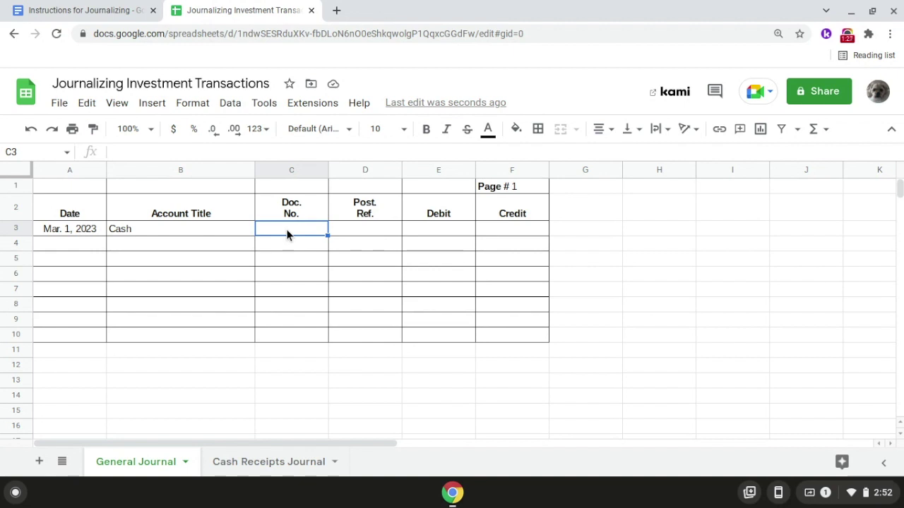
type("R1")
key("Return")
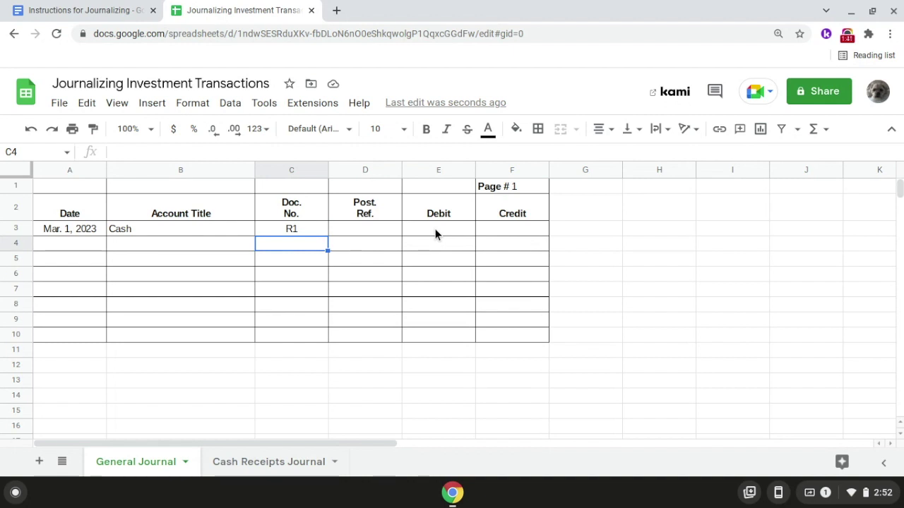
left_click(435, 230)
type("2,800")
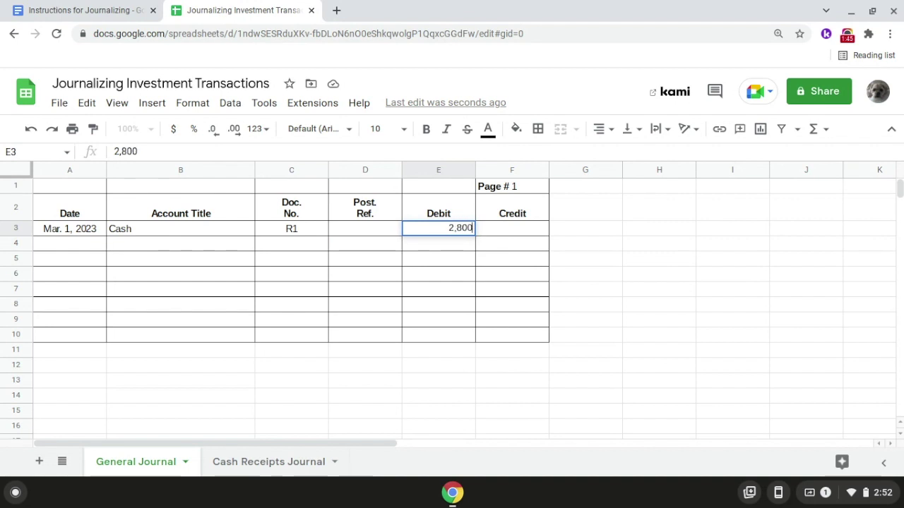
key("Return")
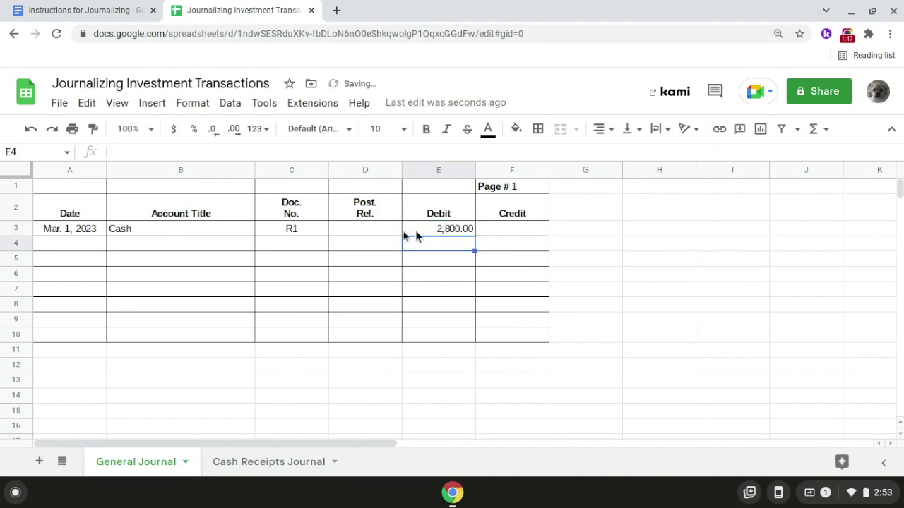
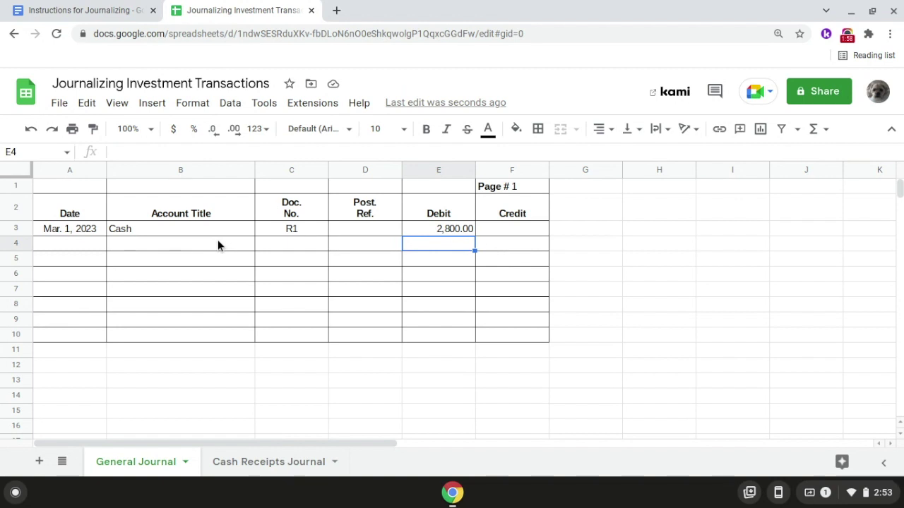
- Enter the owner's capital account title in B4 and a 2,800 credit in F4
left_click(218, 242)
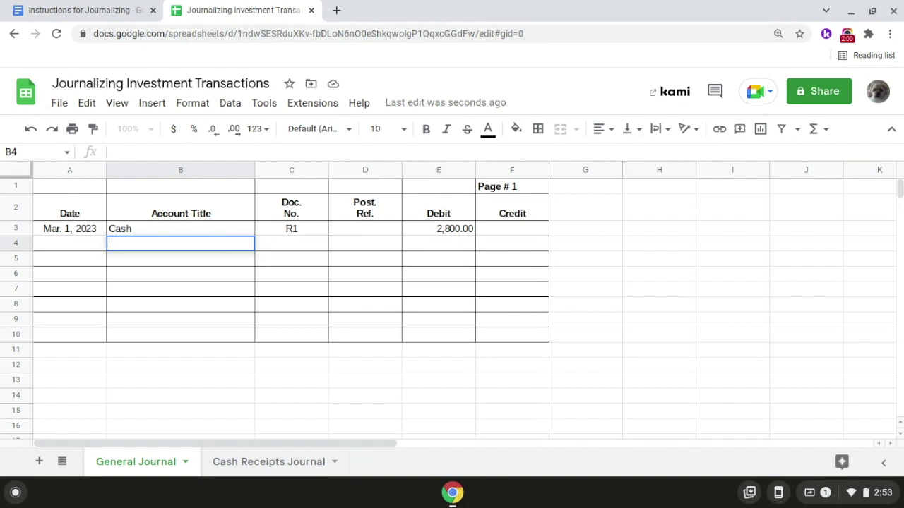
type("Norma Dirks,")
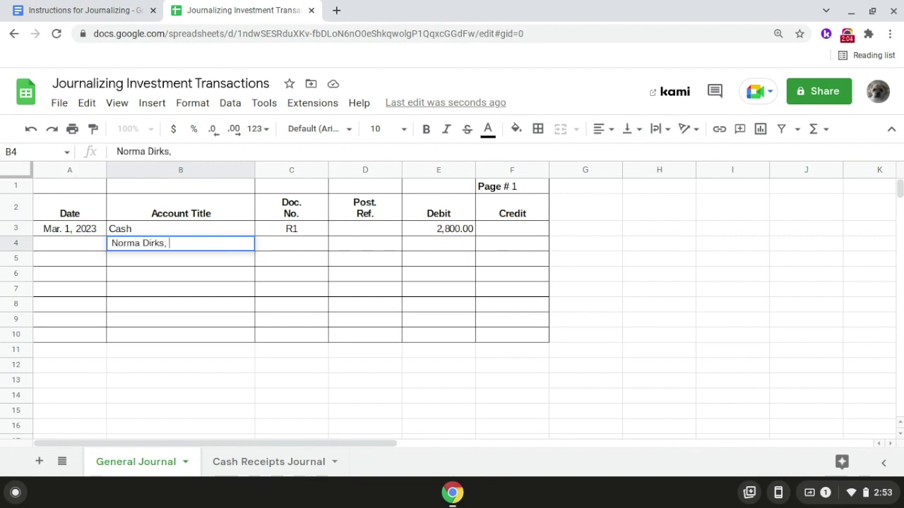
type(" Capital")
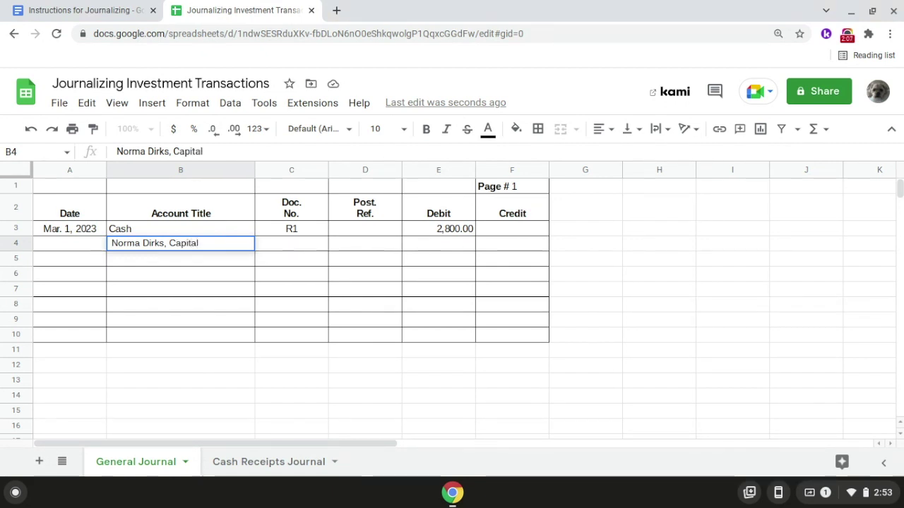
key("Return")
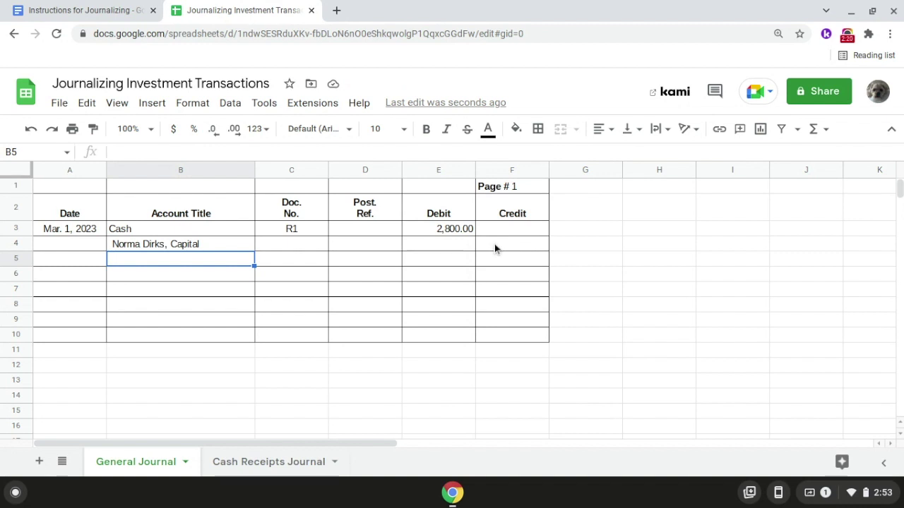
left_click(494, 244)
type("2,800")
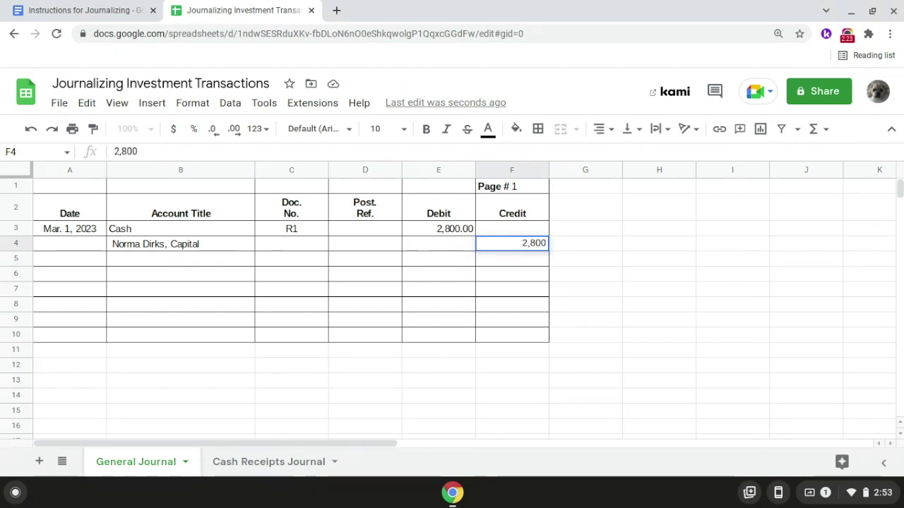
key("Return")
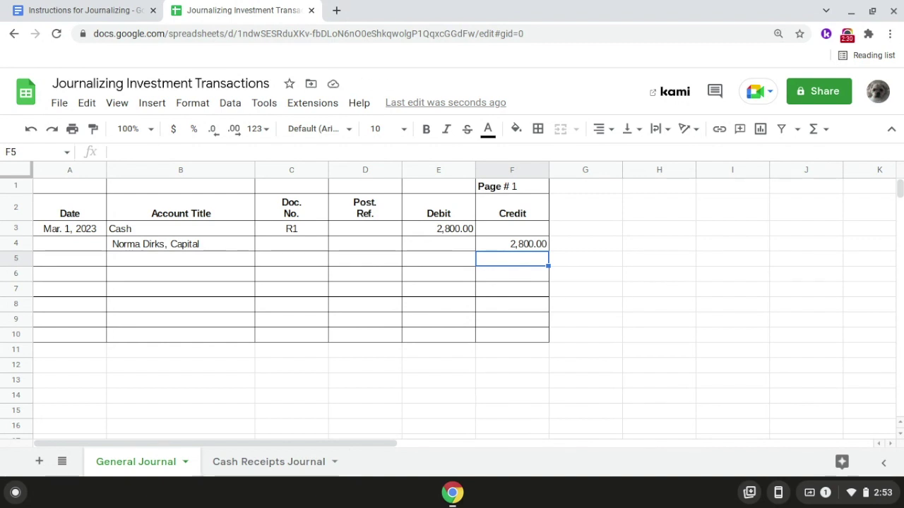
left_click(29, 5)
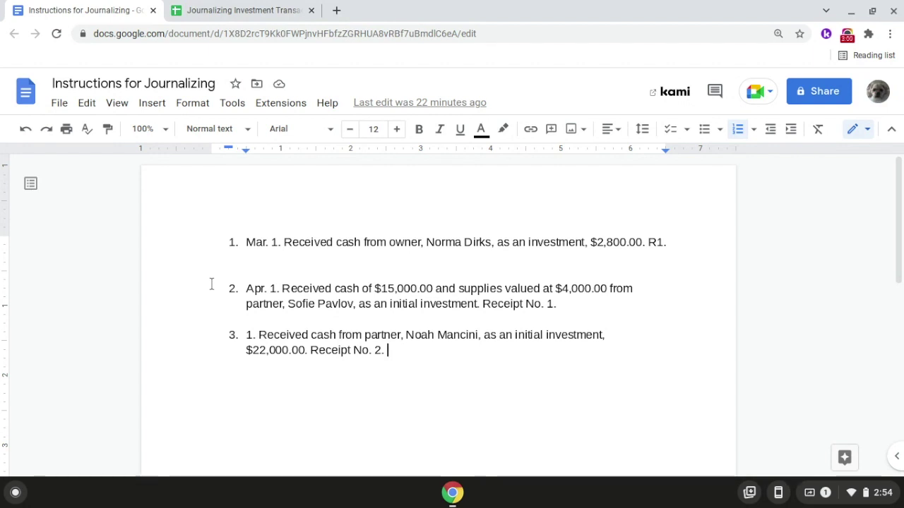
- Go back to the Journalizing Investment Transactions spreadsheet after reviewing the investment transactions
left_click(240, 10)
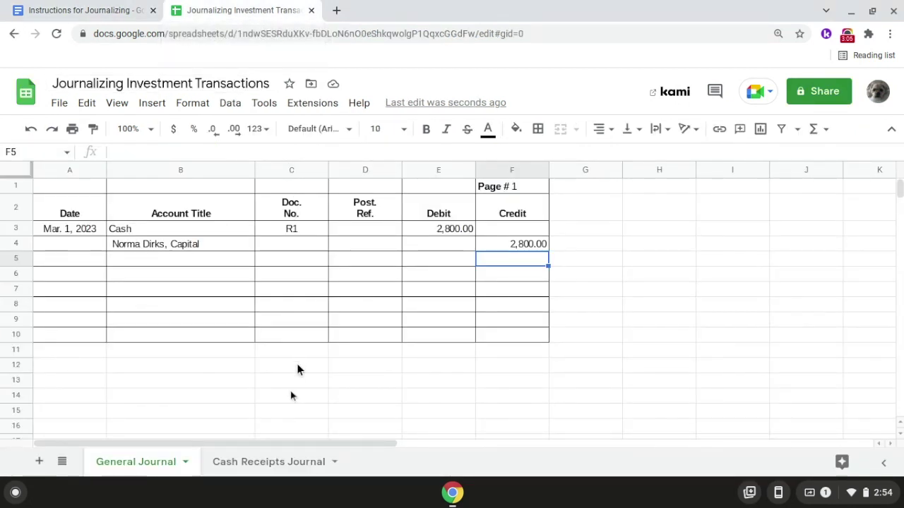
- On the Cash Receipts Journal sheet, date the first line Apr. 1, 2023 in A3
left_click(278, 461)
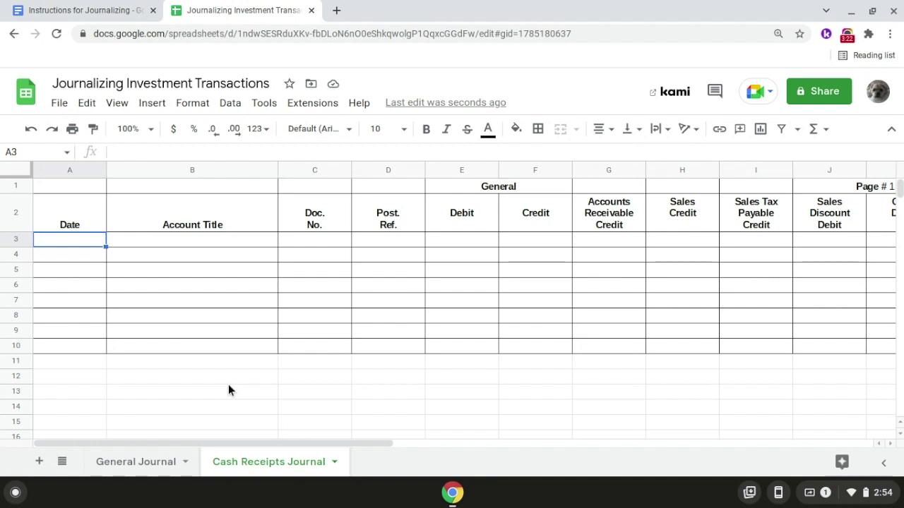
double_click(85, 241)
type("Apr. ")
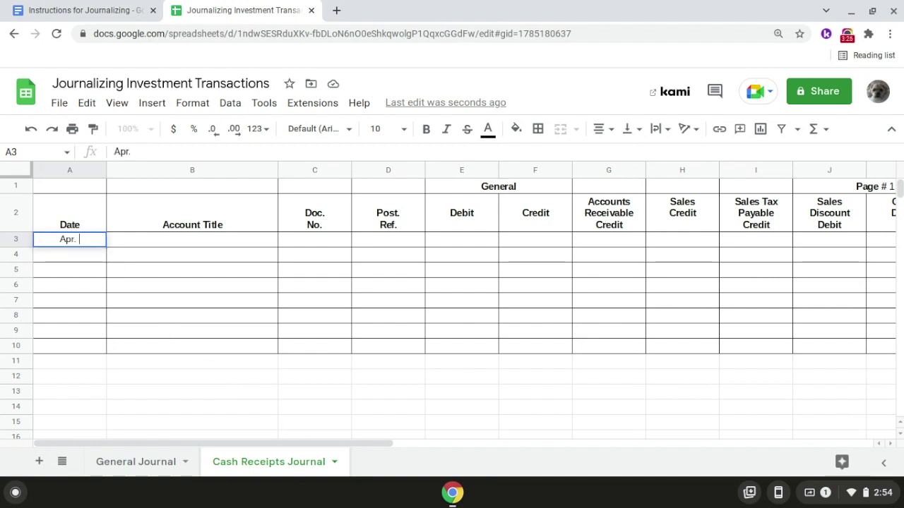
type("1, 2023")
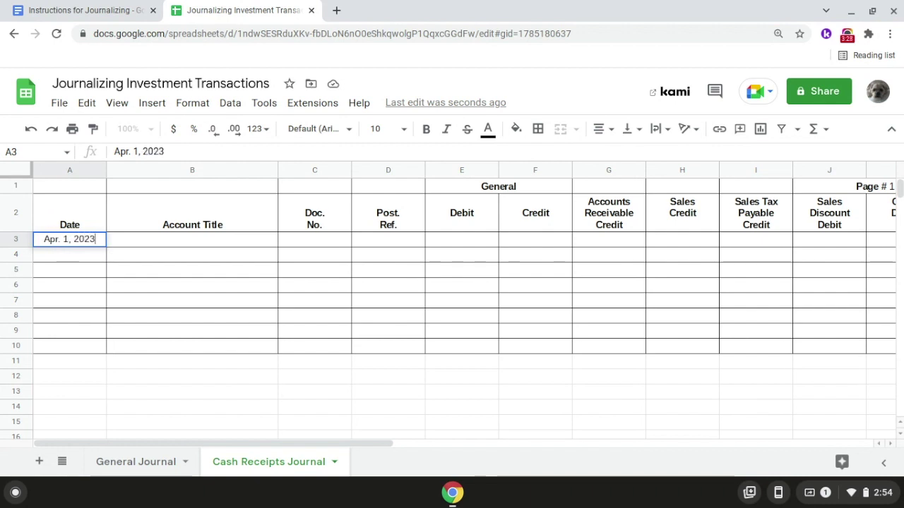
key("Return")
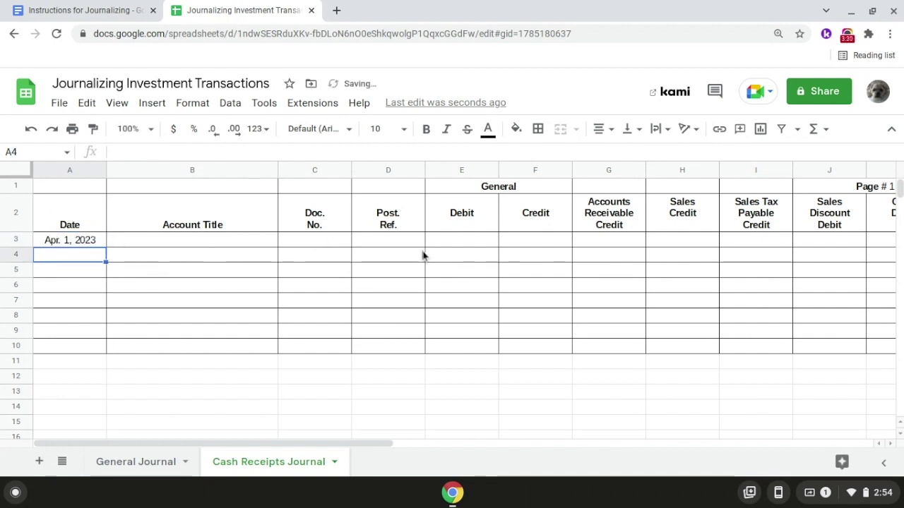
- Enter a 15,000 Cash debit in K3
scroll(423, 256, "right", 2)
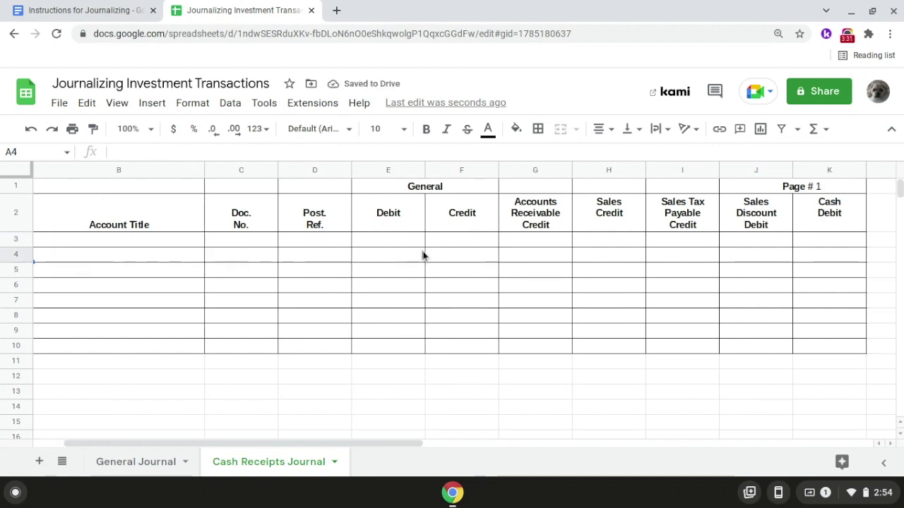
left_click(811, 237)
type("1")
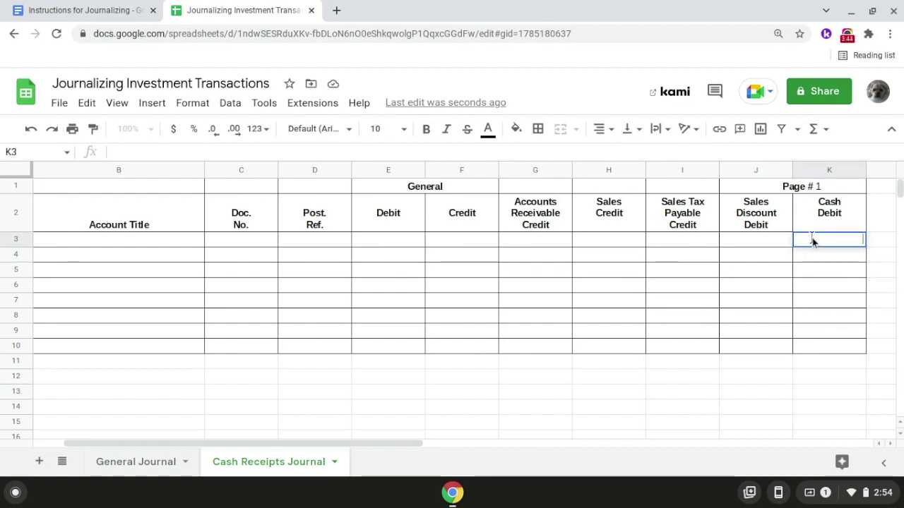
type("5,000")
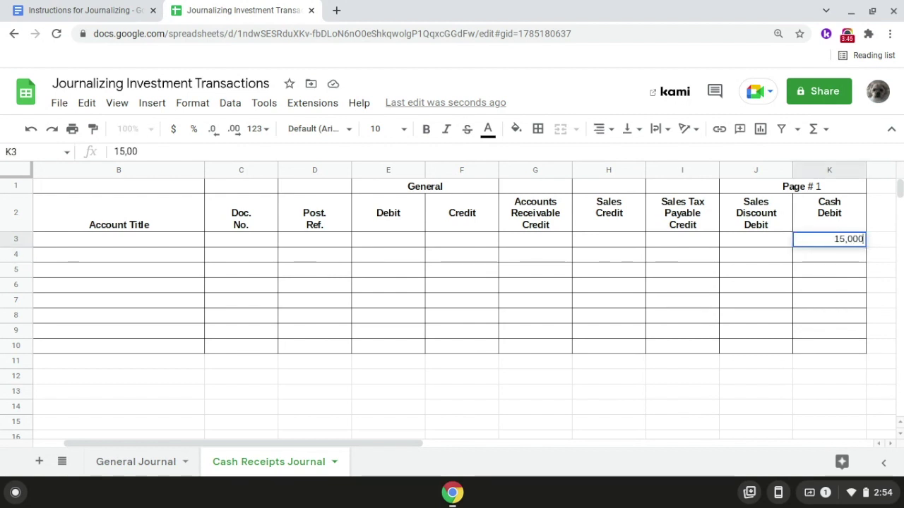
key("Return")
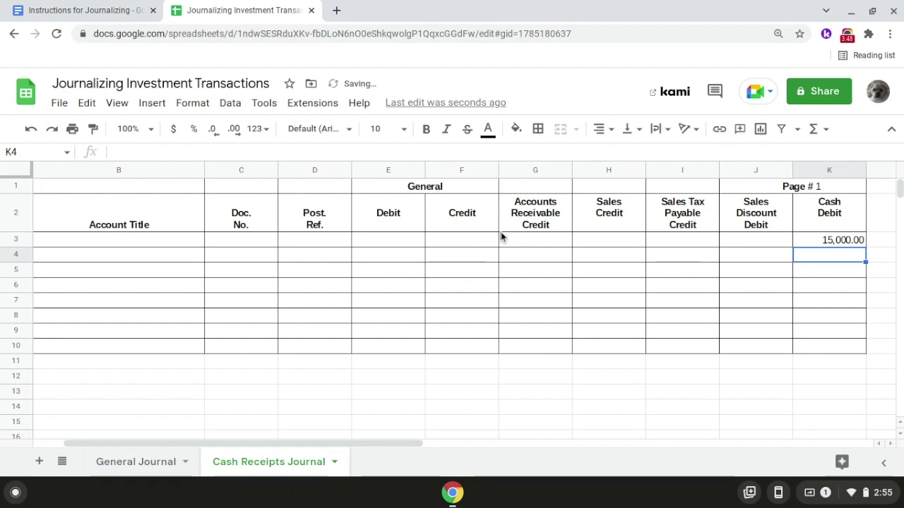
scroll(500, 237, "left", 2)
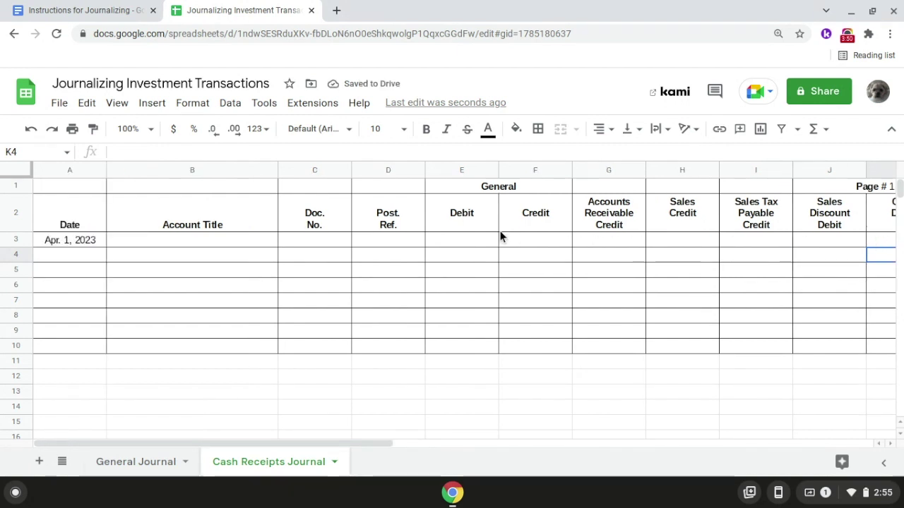
- Fill row 3 with Supplies, receipt R1, and a 4,000 General Debit in E3
left_click(214, 242)
type("Supplies")
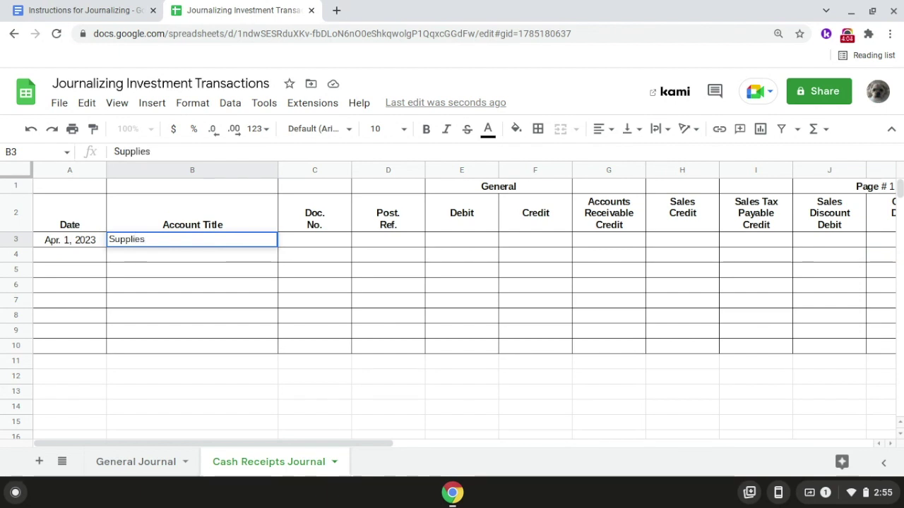
key("Return")
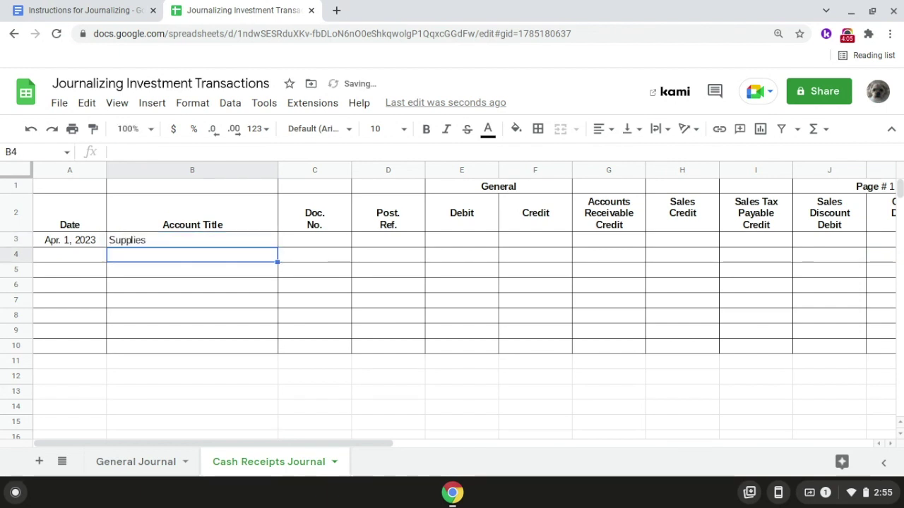
left_click(324, 240)
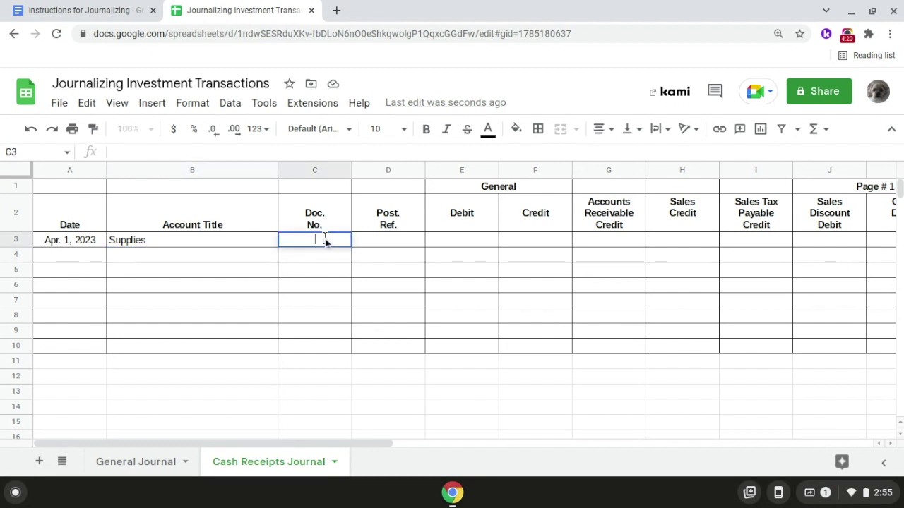
type("R1")
key("Return")
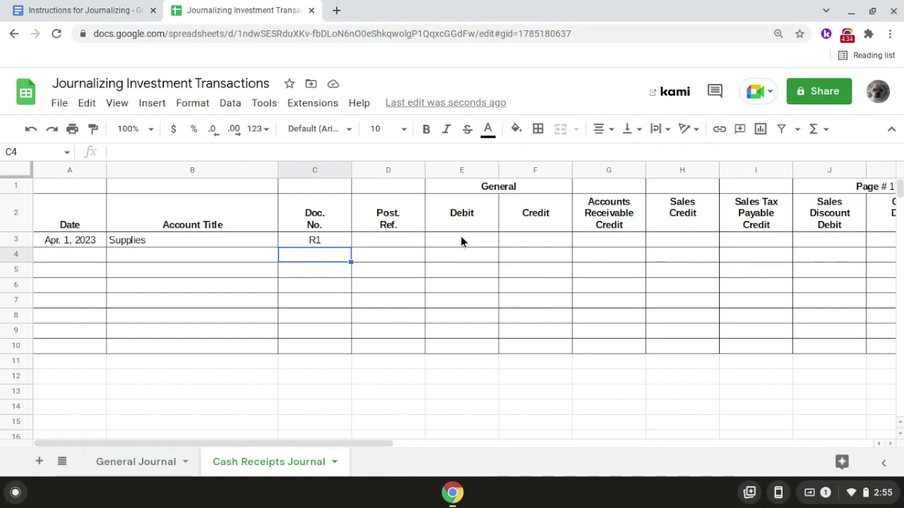
double_click(460, 241)
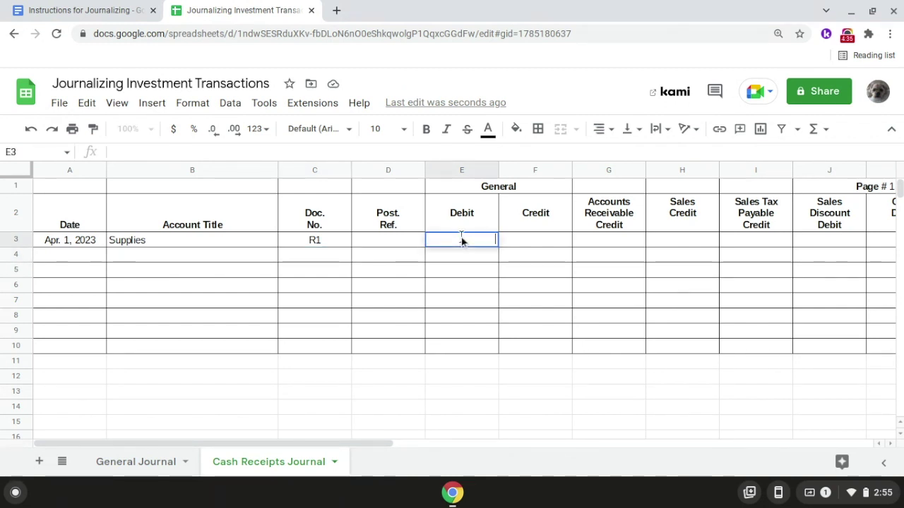
type("4,000")
key("Return")
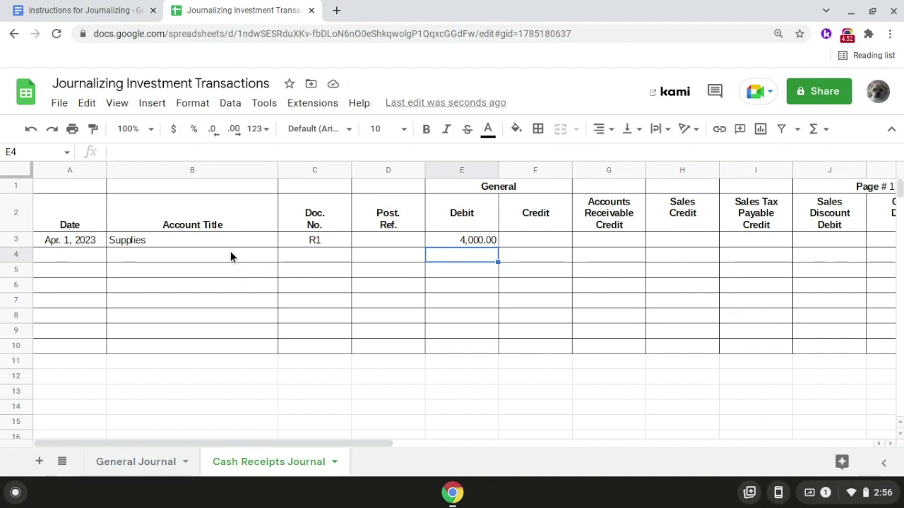
- Enter the partner's capital account title in B4
double_click(230, 255)
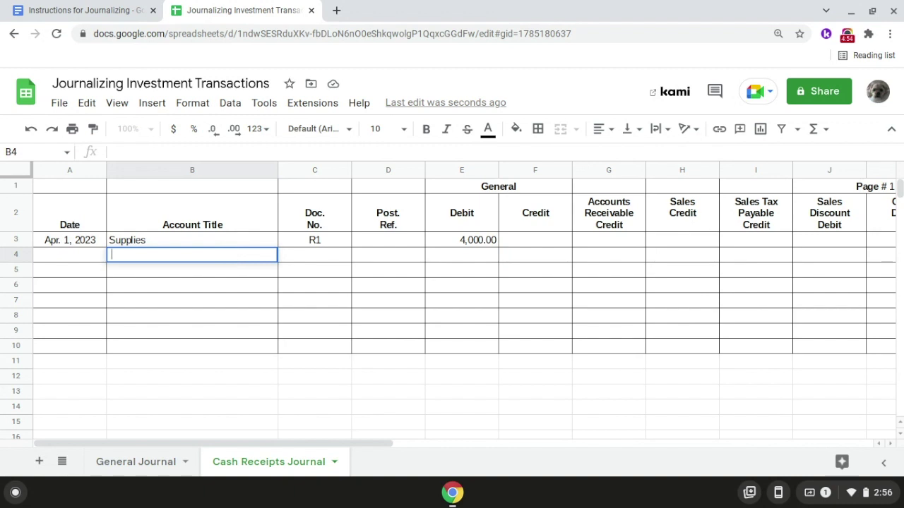
type("Sofie Pavlov")
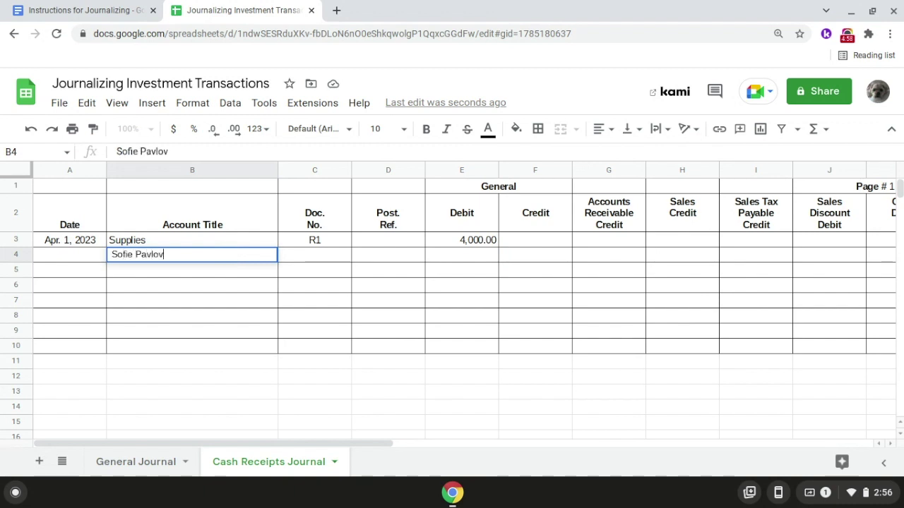
type(", Capi")
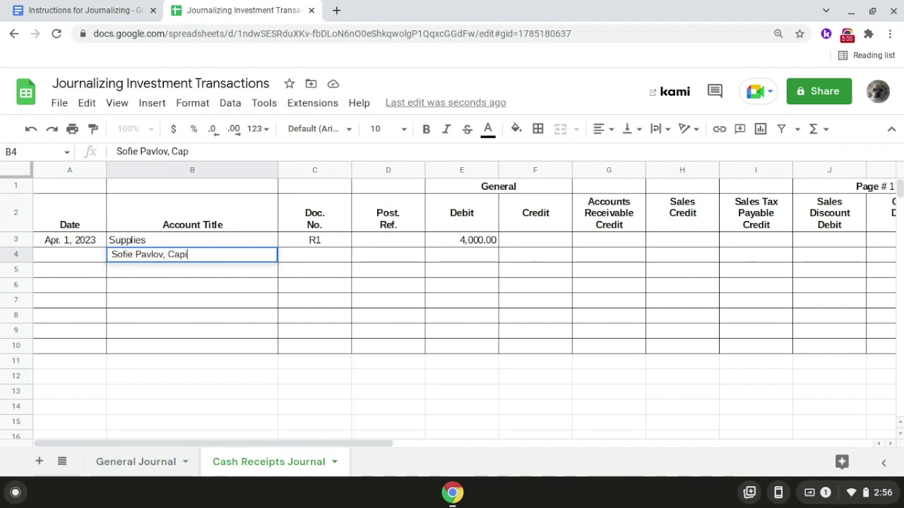
type("tal")
key("Return")
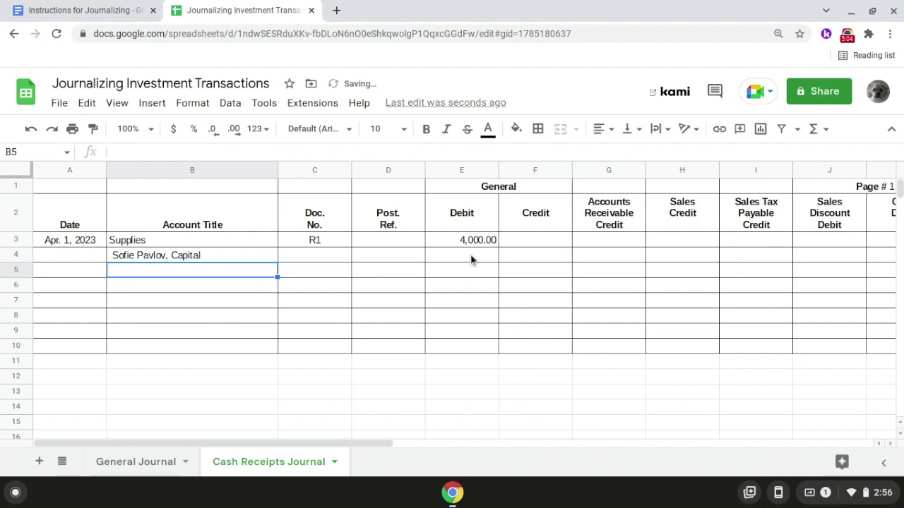
- Enter the formula =K3+E3 in F4 to credit 19,000.00
scroll(470, 260, "right", 1)
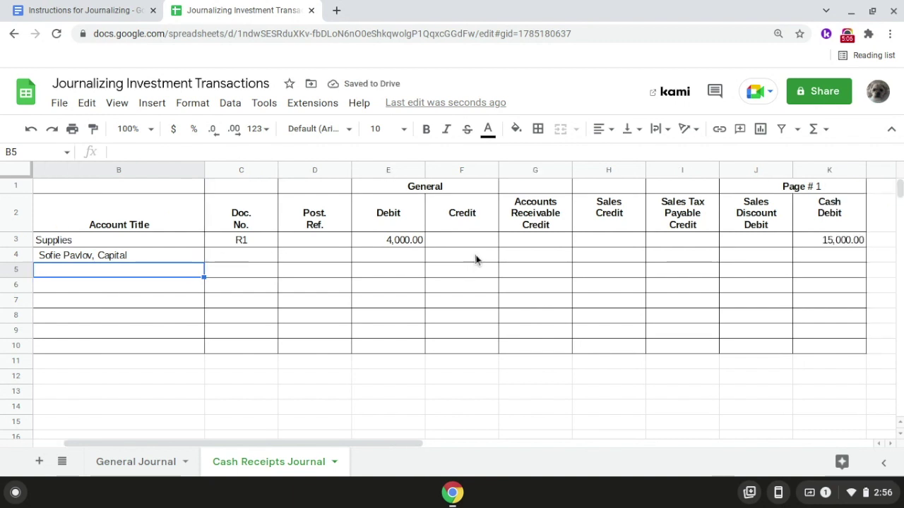
left_click(475, 260)
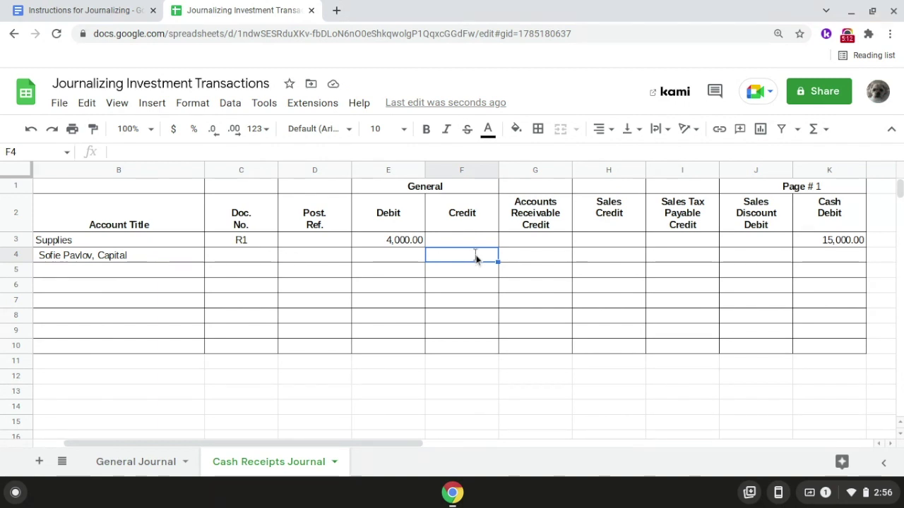
double_click(475, 258)
type("=")
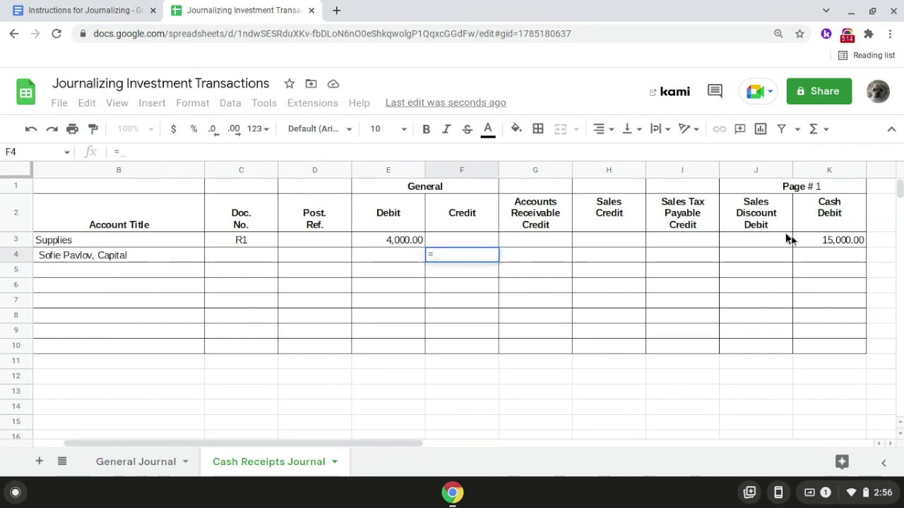
left_click(809, 243)
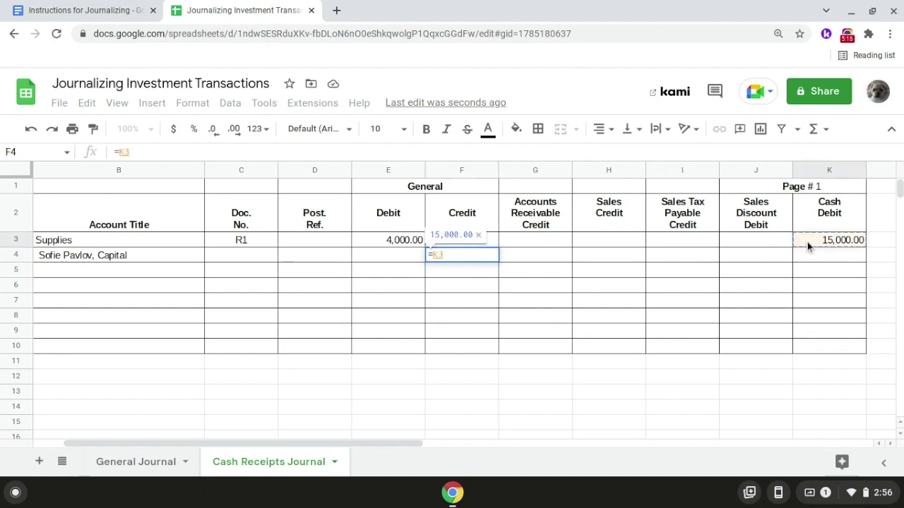
type("+")
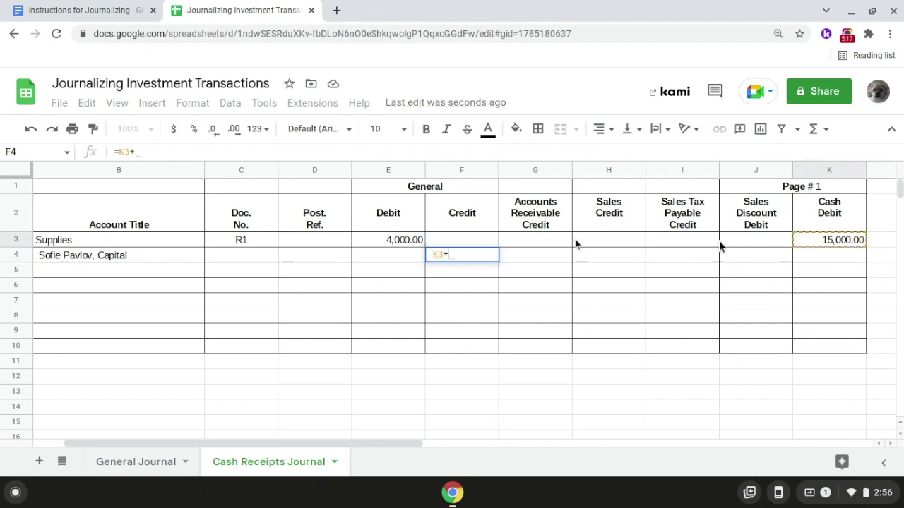
left_click(364, 241)
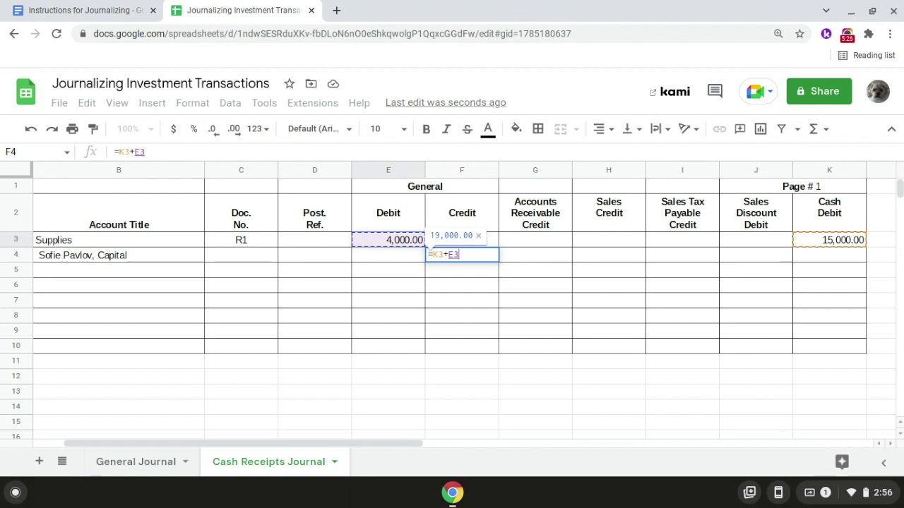
key("Return")
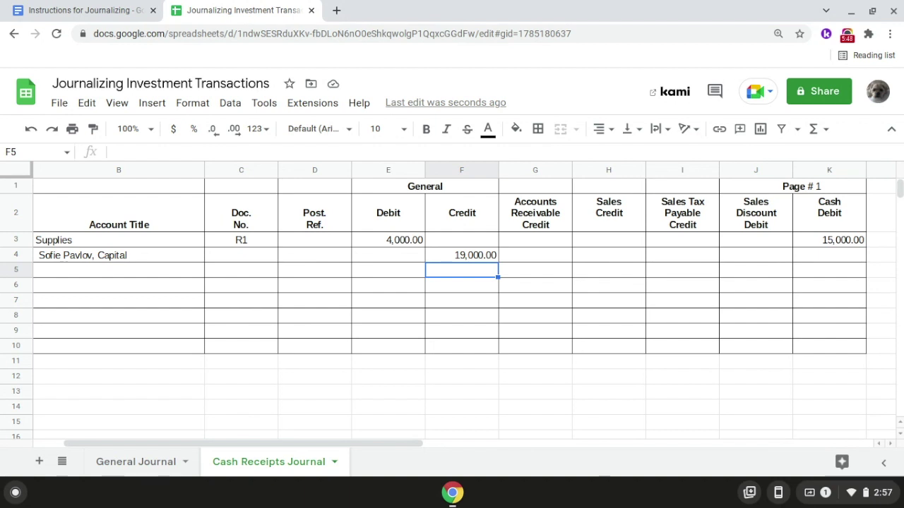
scroll(233, 242, "left", 2)
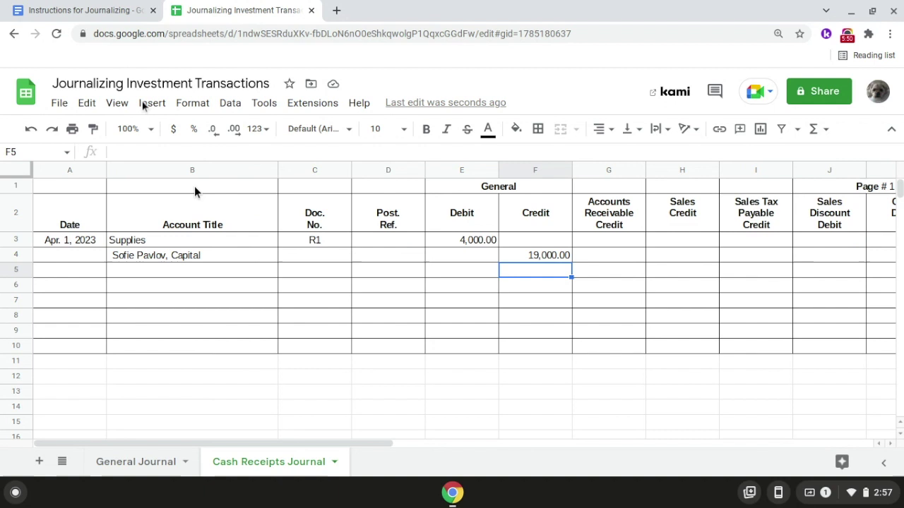
left_click(63, 7)
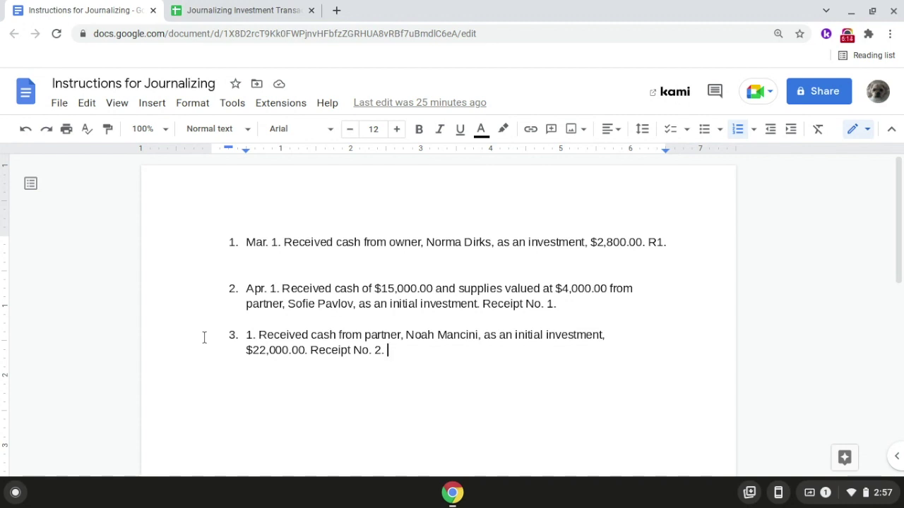
left_click(266, 12)
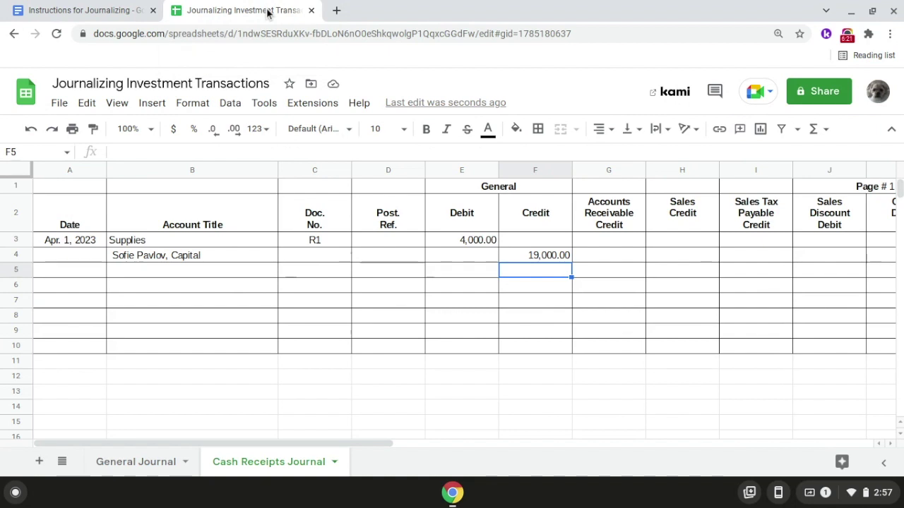
- Start row 5 with day 1 in A5 and the second partner's capital account in B5
left_click(76, 268)
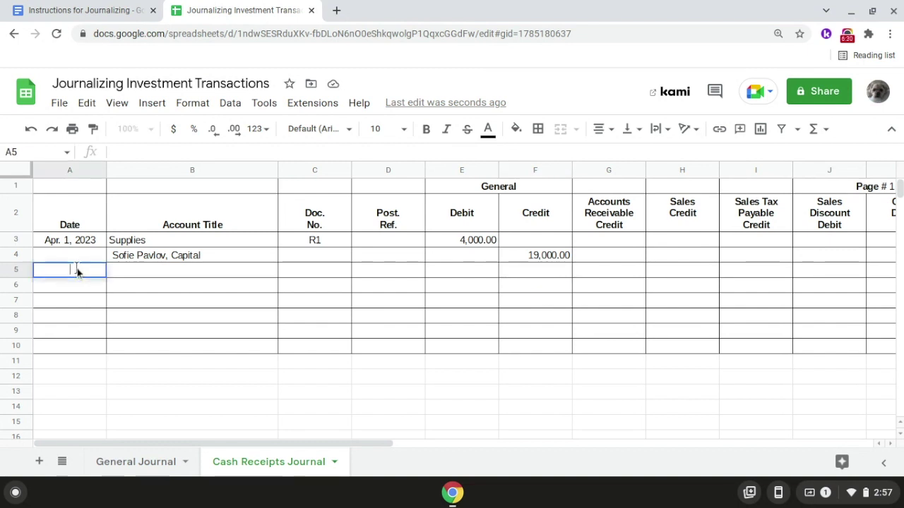
type("1")
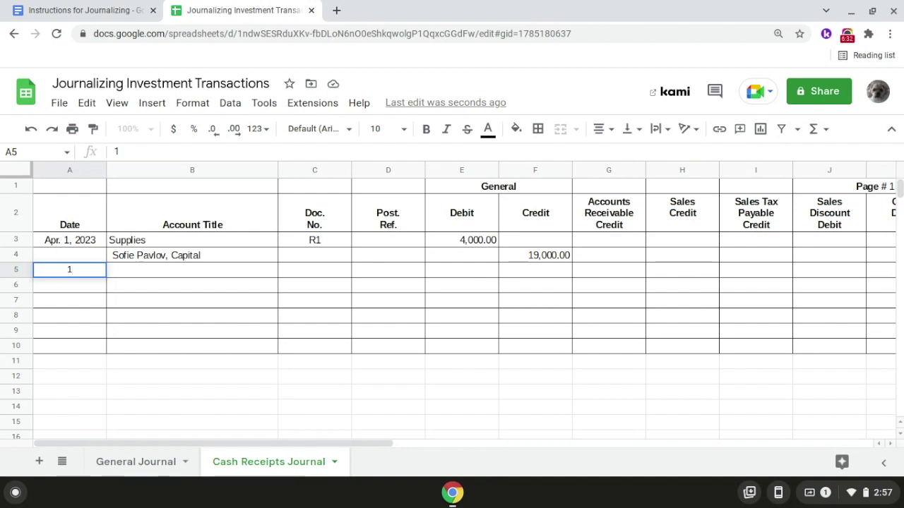
key("Return")
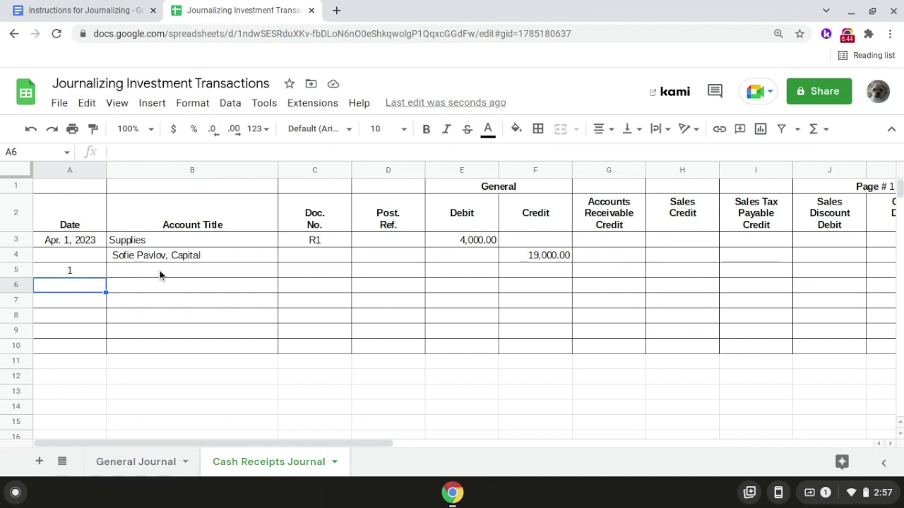
left_click(159, 275)
type("Noa")
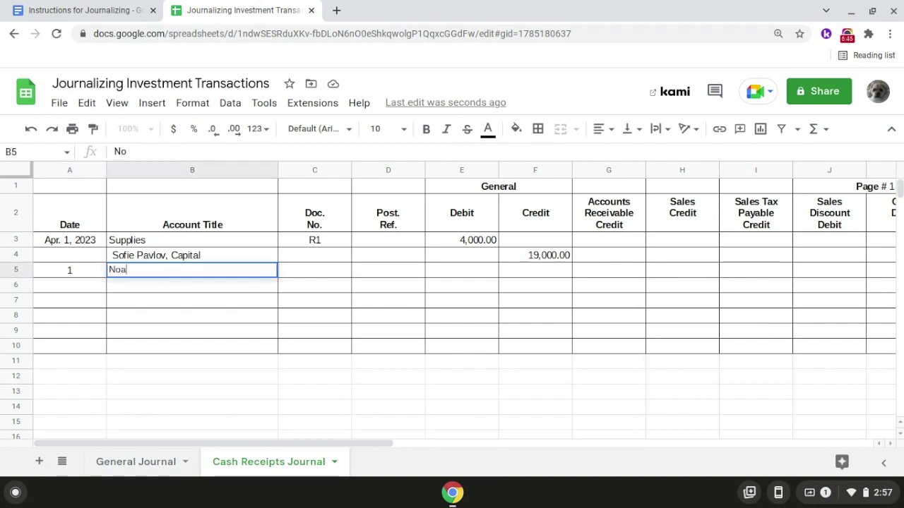
type("h Man")
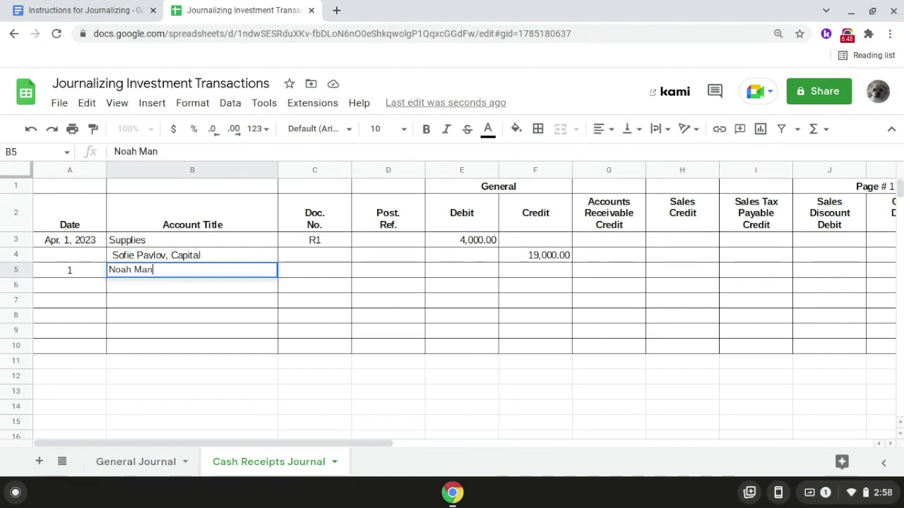
type("cini, Capital")
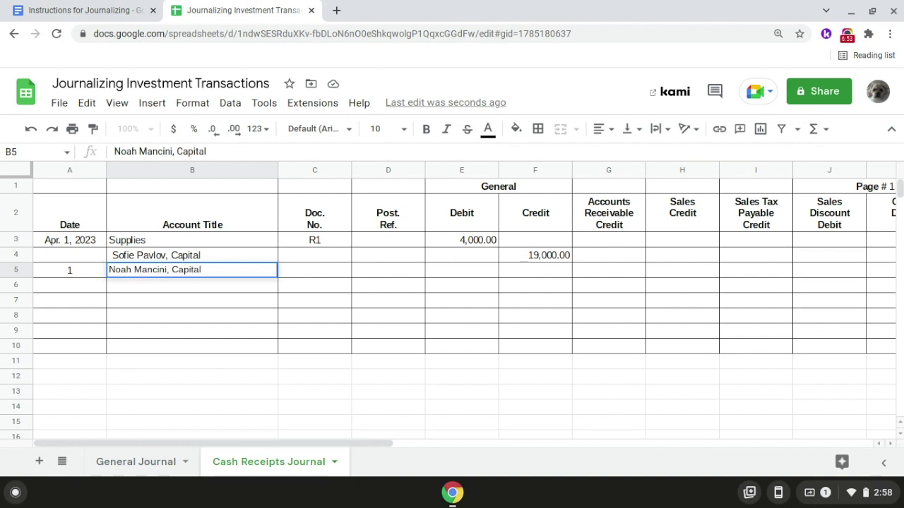
key("Return")
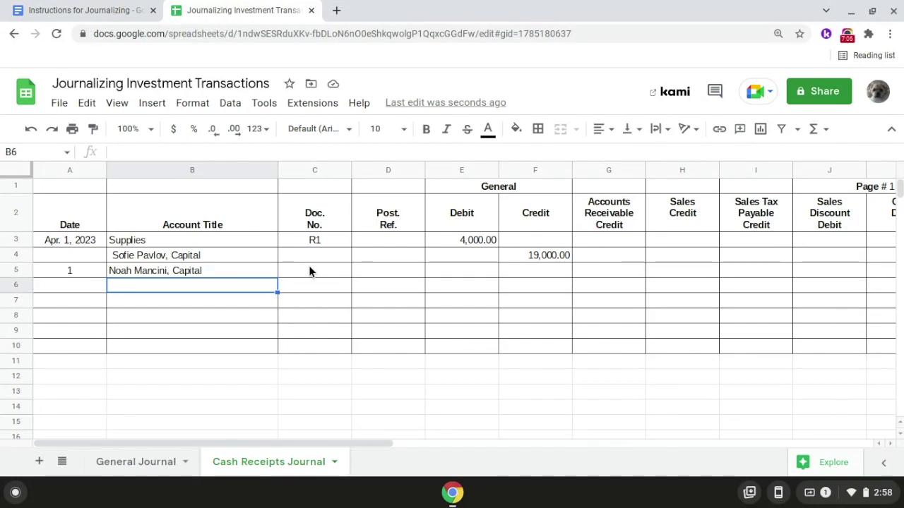
- Add receipt R2 in C5 and a 22,000 General Credit in F5, then select K5
left_click(309, 268)
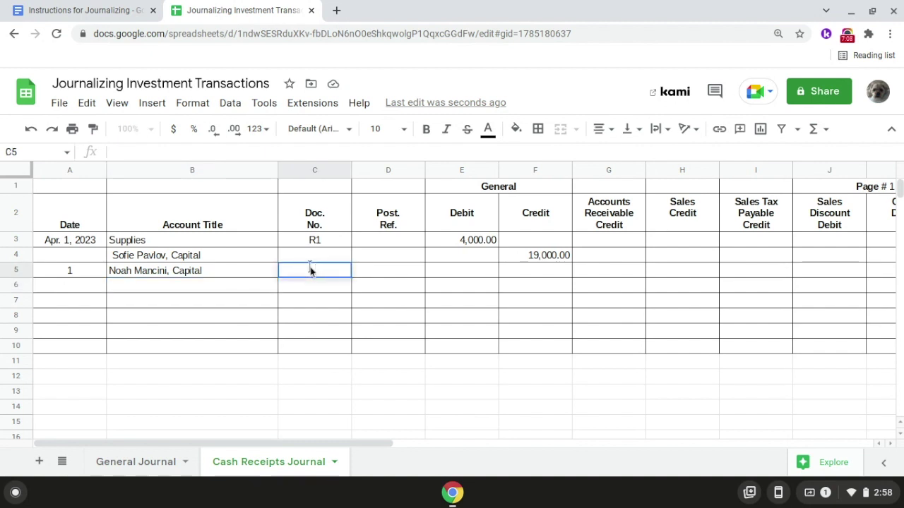
type("R2")
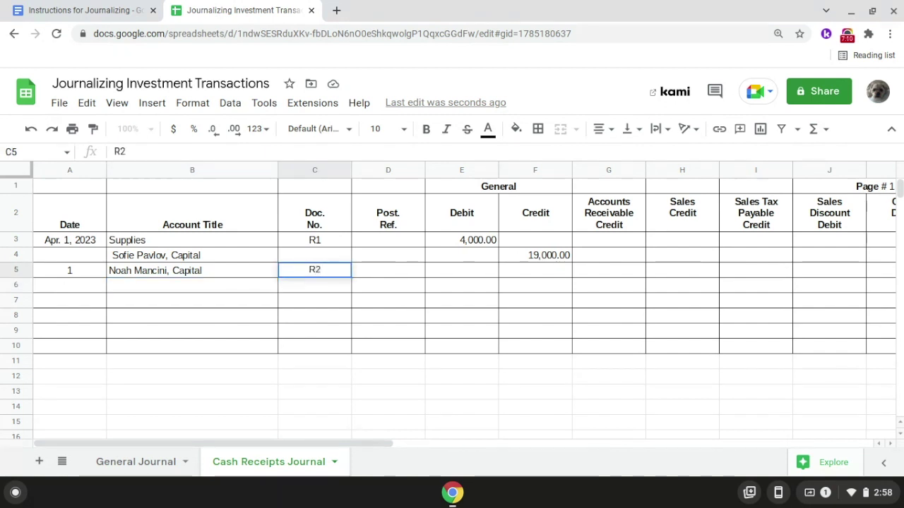
key("Return")
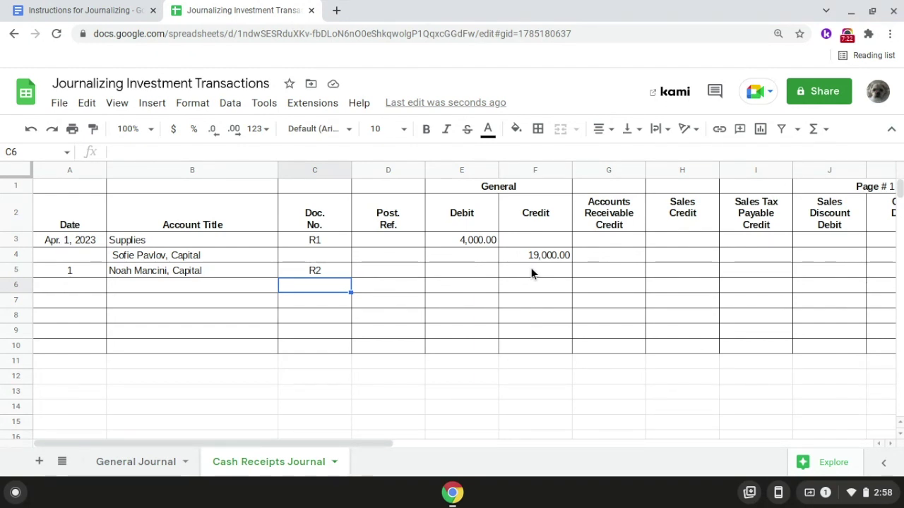
double_click(531, 271)
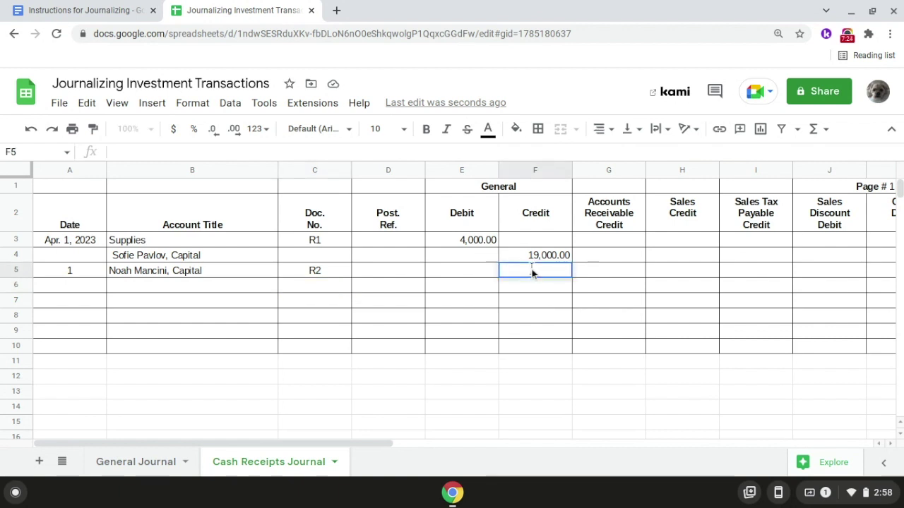
type("22,000")
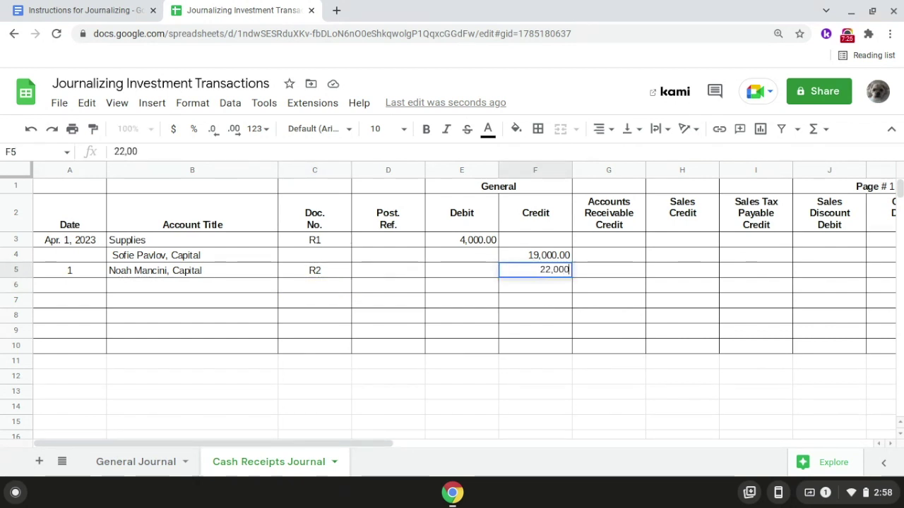
key("Return")
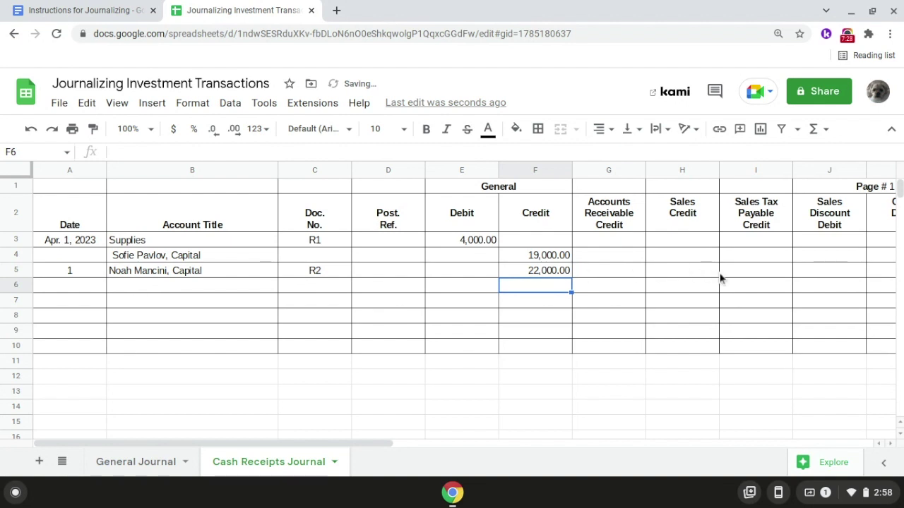
scroll(720, 276, "right", 2)
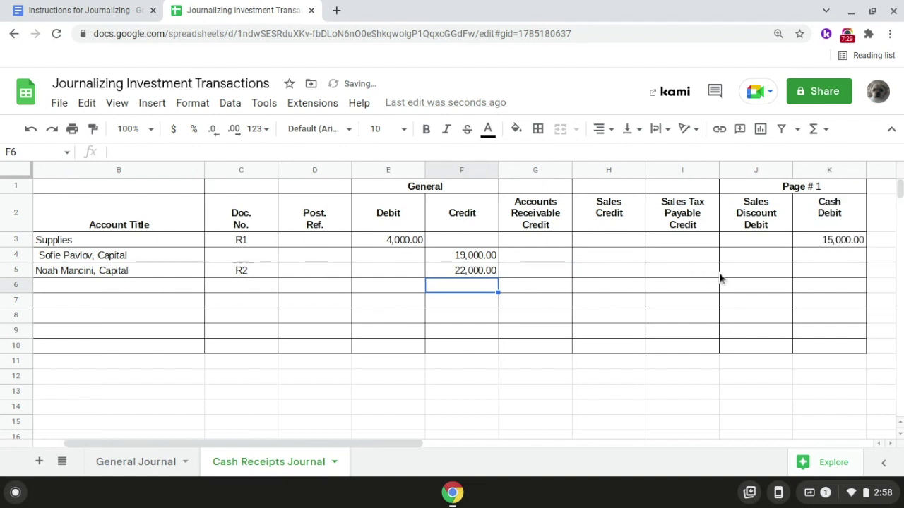
left_click(833, 275)
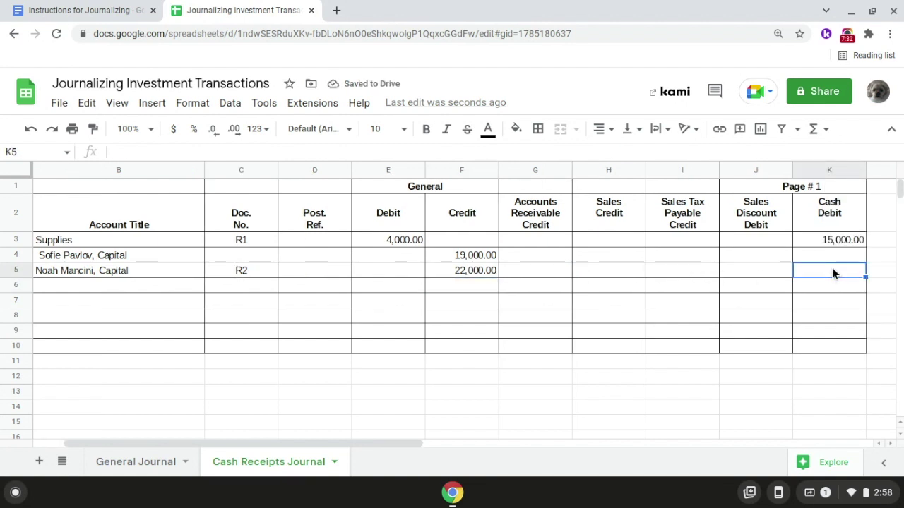